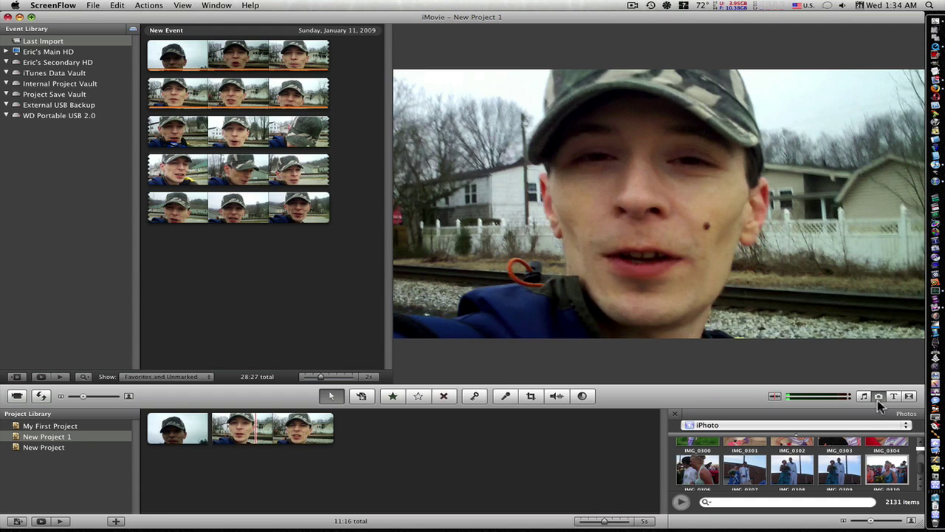
Keep iPhoto as the photo source and drop IMG_0310 onto the second clip as a cutaway.
click(906, 428)
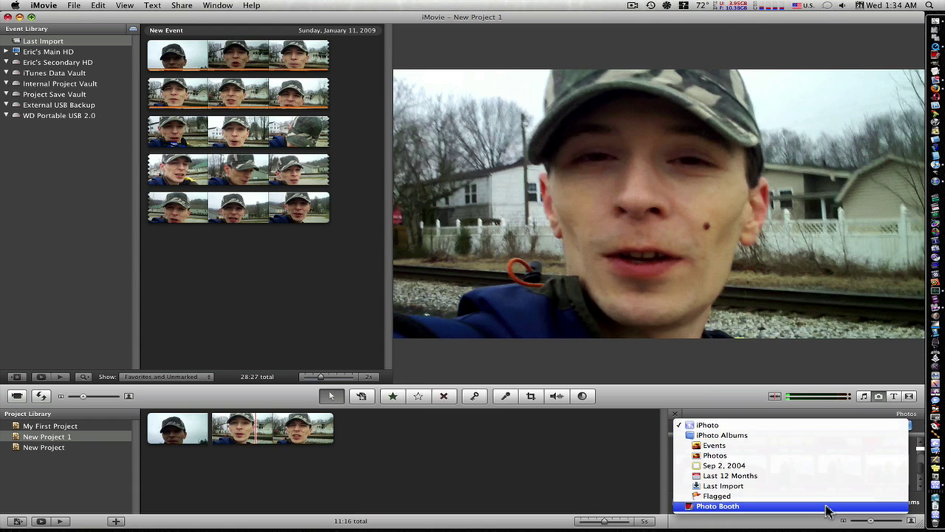
click(830, 426)
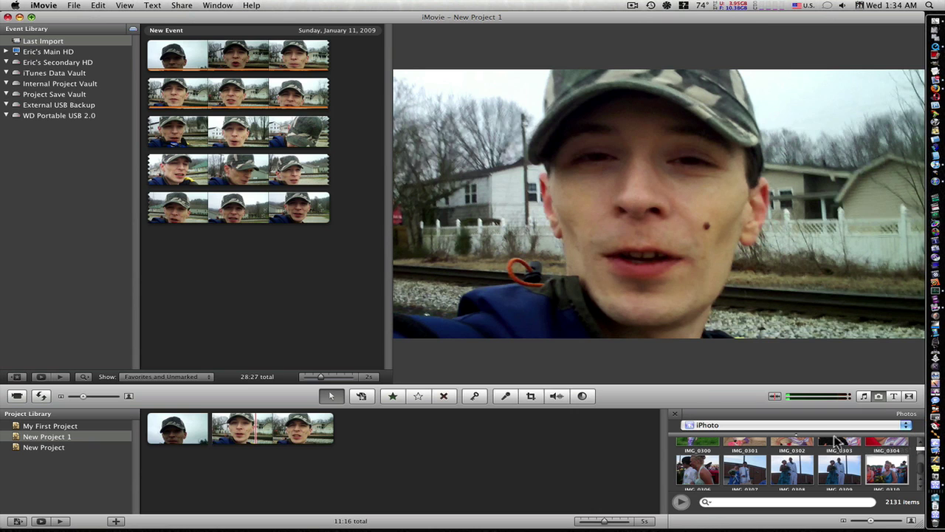
drag(884, 471, 235, 429)
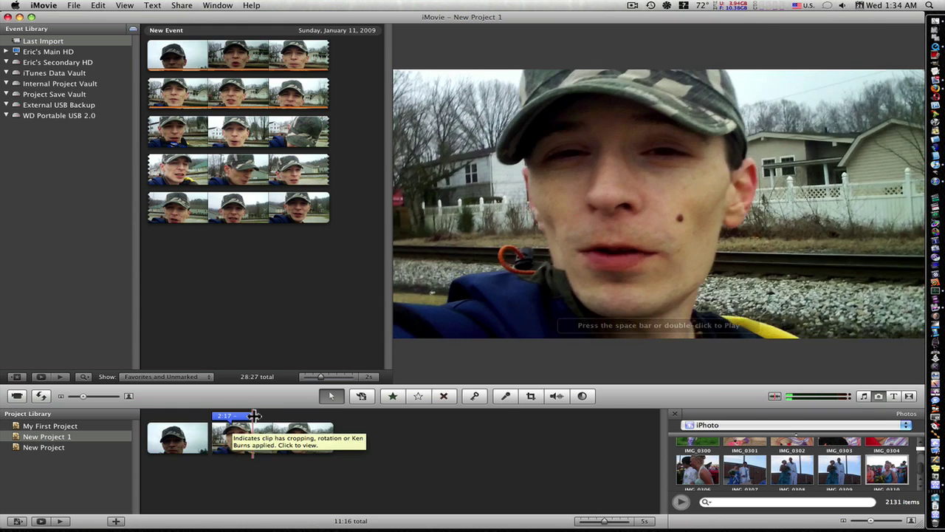
Lengthen the IMG_0310 cutaway slightly, then delete it from the second clip.
mouse_move(252, 415)
mouse_down()
mouse_move(262, 416)
mouse_move(249, 417)
mouse_up()
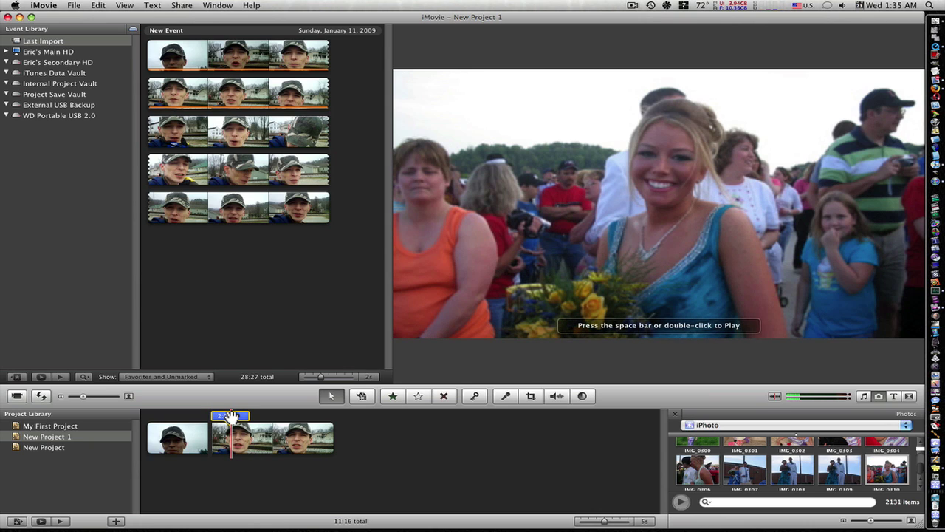
key(Delete)
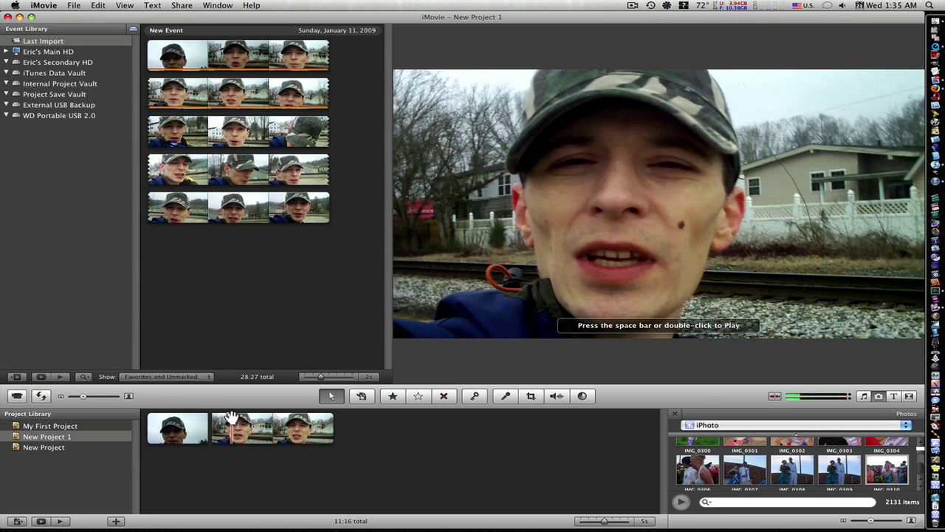
Add a 4:00 still frame of the second clip to the project's end and select it.
right_click(275, 435)
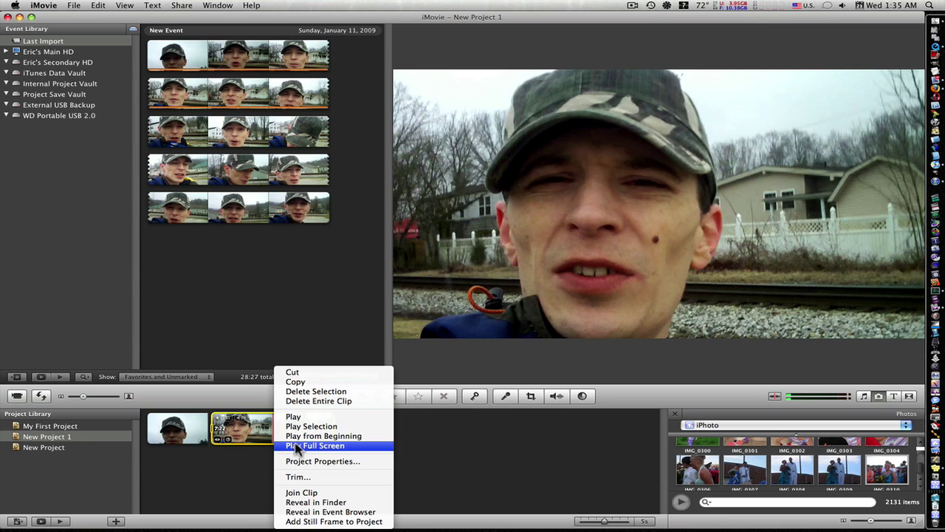
click(320, 521)
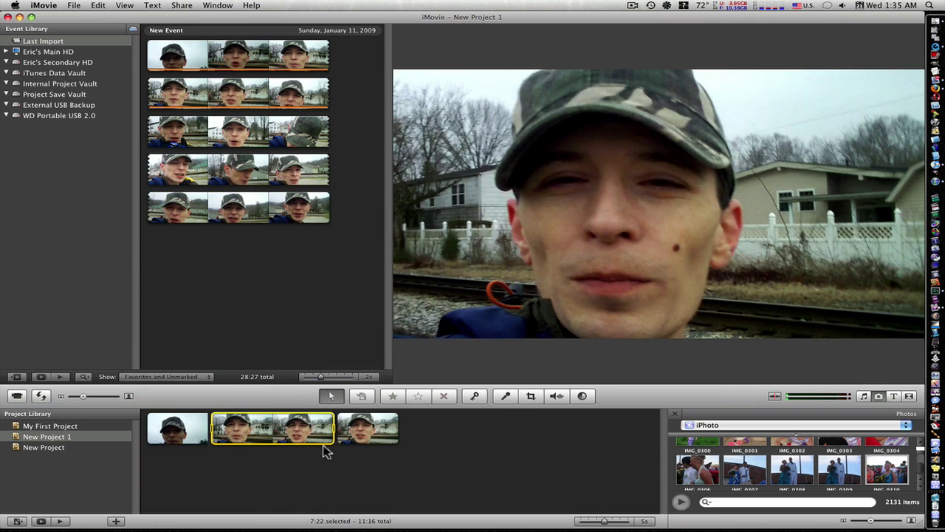
click(384, 432)
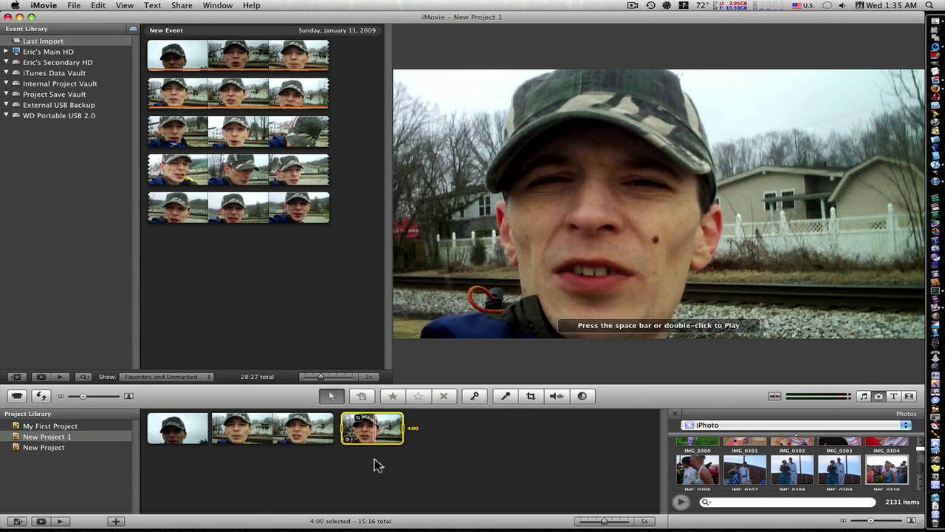
Move the still-frame clip between the second and last clips and open its Crop settings.
drag(372, 428, 276, 435)
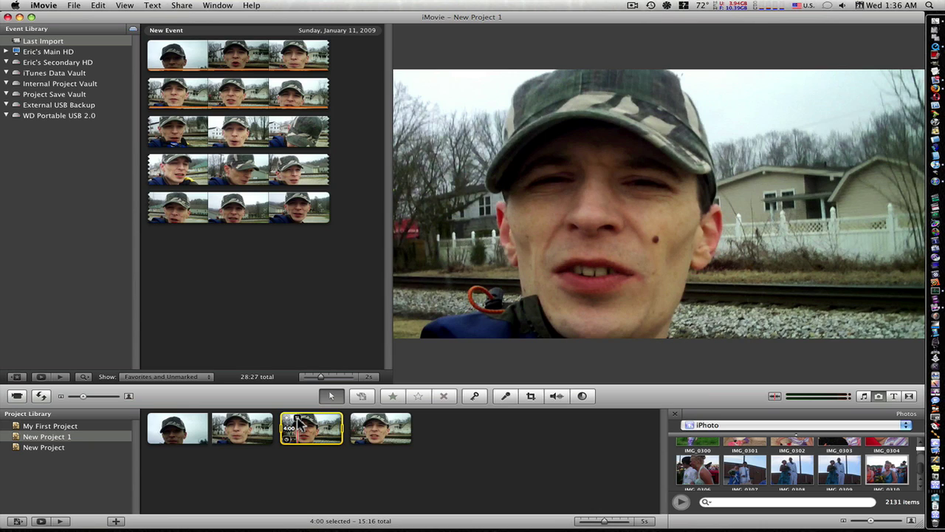
click(299, 425)
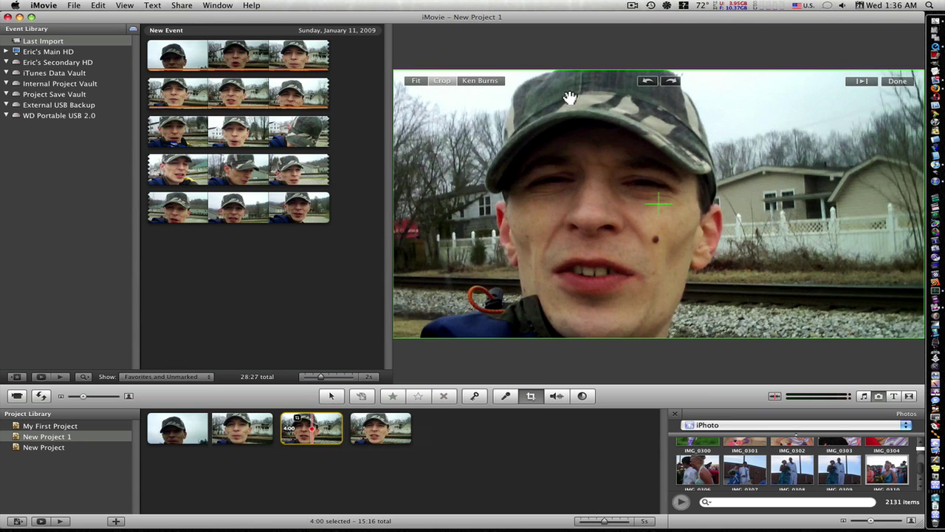
Undo a trial rotation, then apply Ken Burns with the green Start framing tightened toward the face.
click(670, 81)
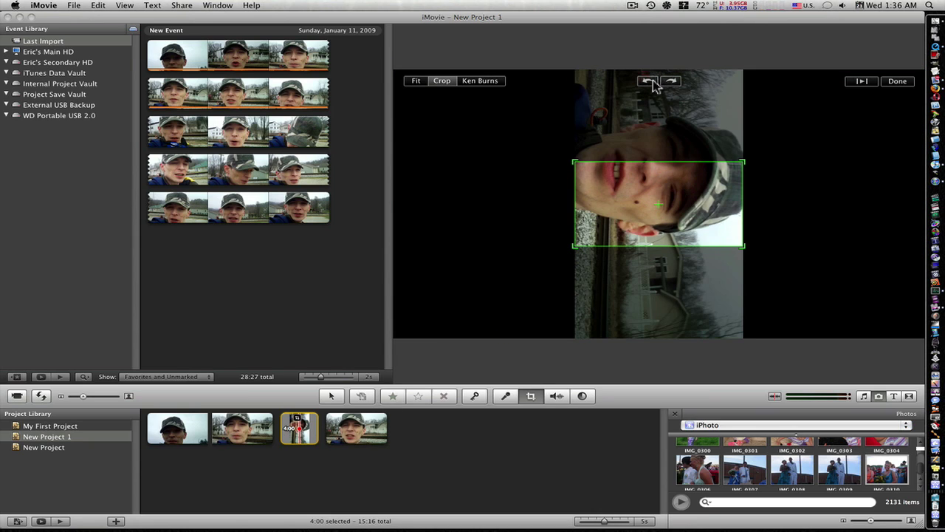
click(652, 82)
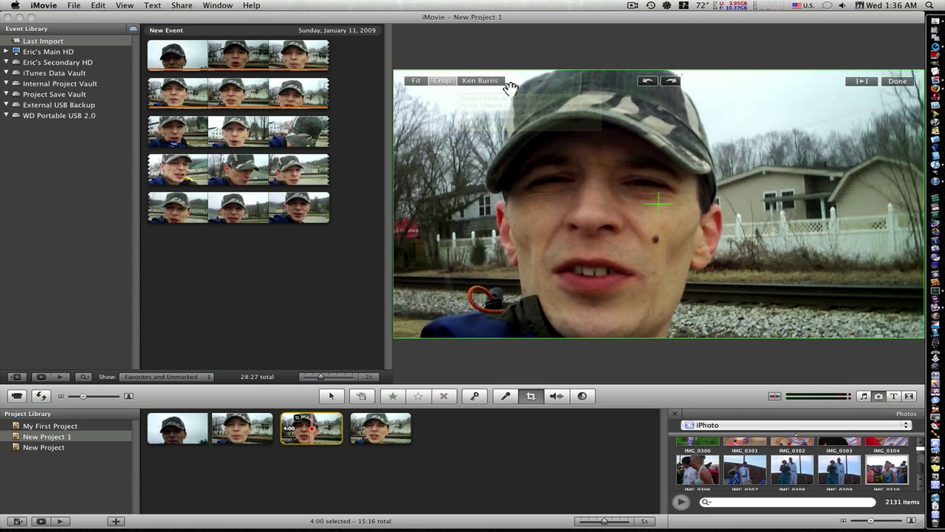
click(481, 80)
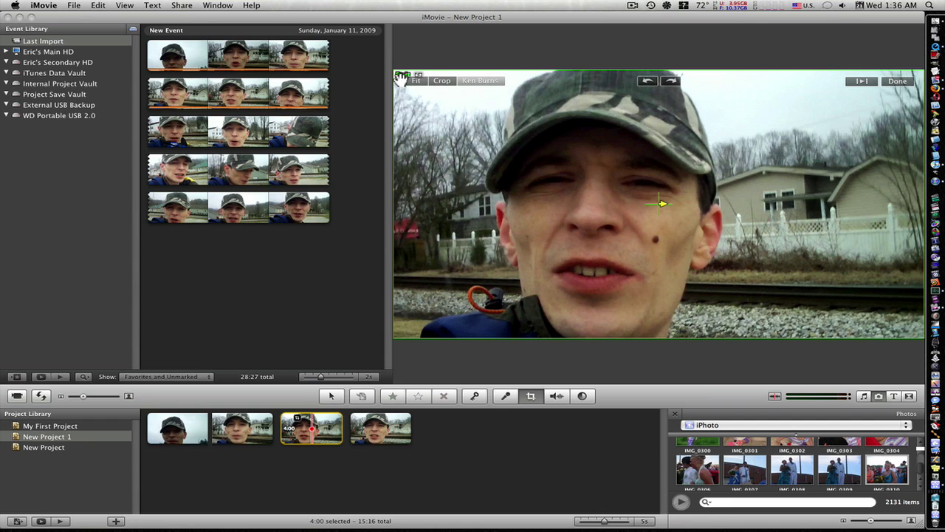
drag(395, 71, 535, 164)
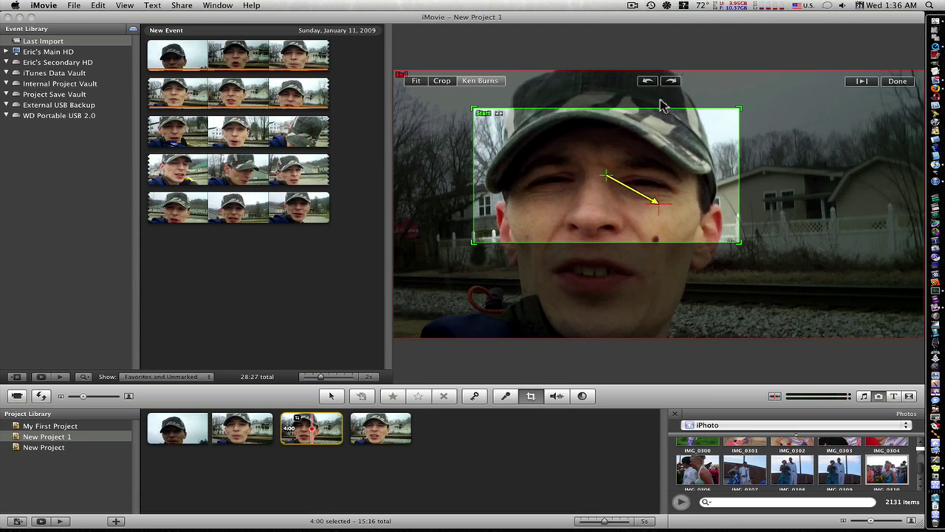
Center the Start framing on the face, shrink the red End framing slightly, and confirm with Done.
click(671, 81)
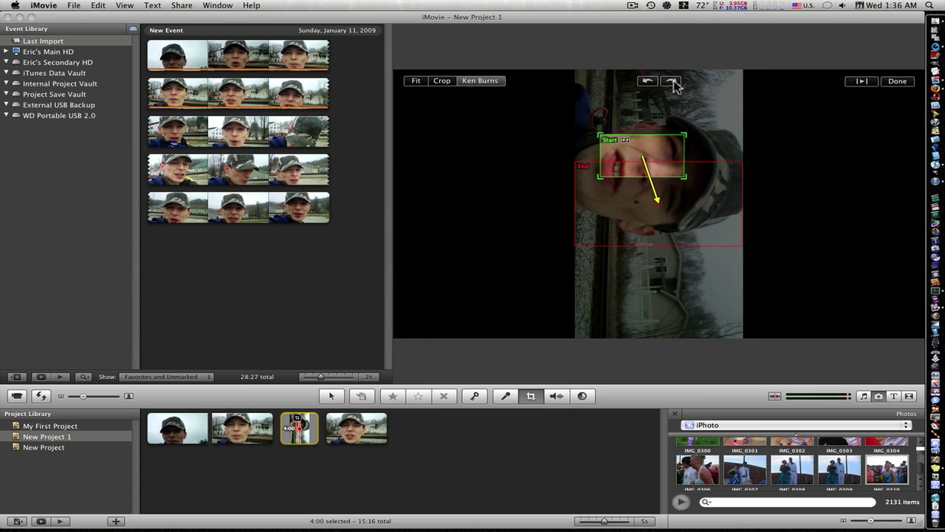
drag(660, 143, 670, 163)
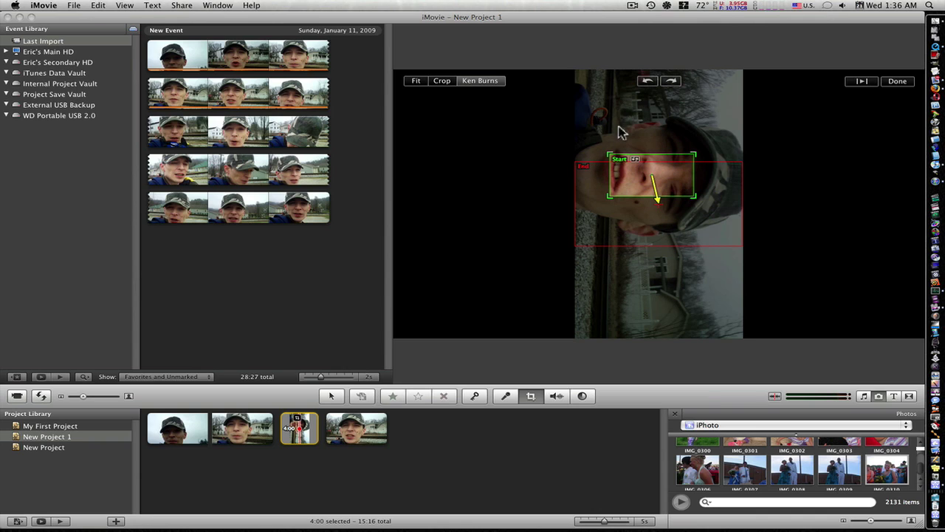
click(647, 82)
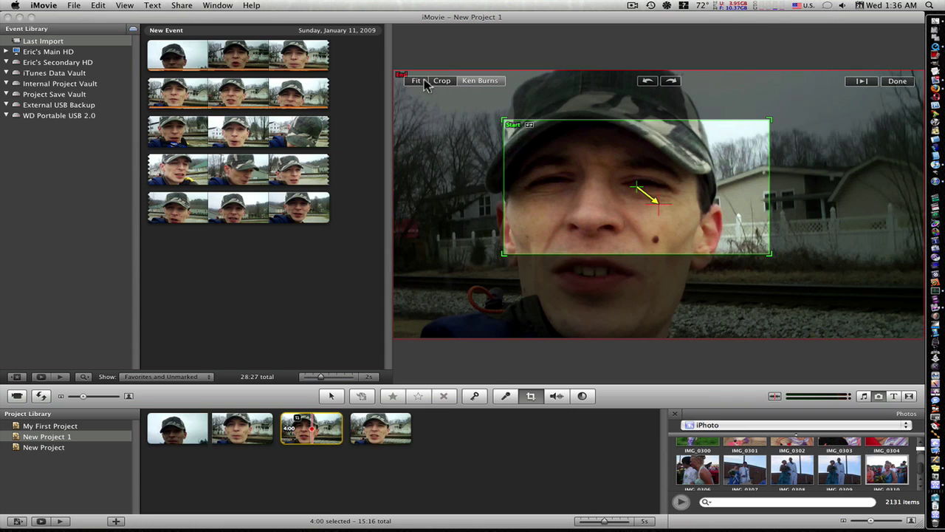
drag(395, 77, 420, 148)
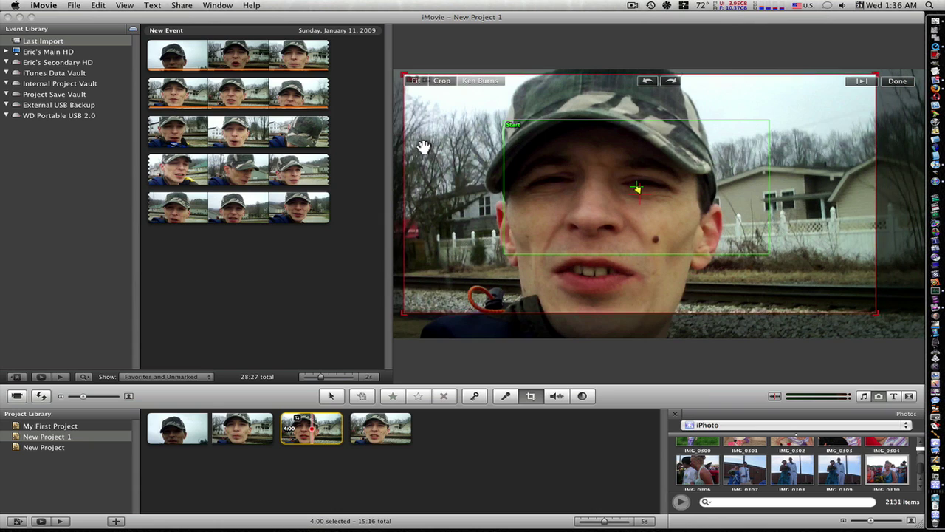
drag(596, 185, 593, 187)
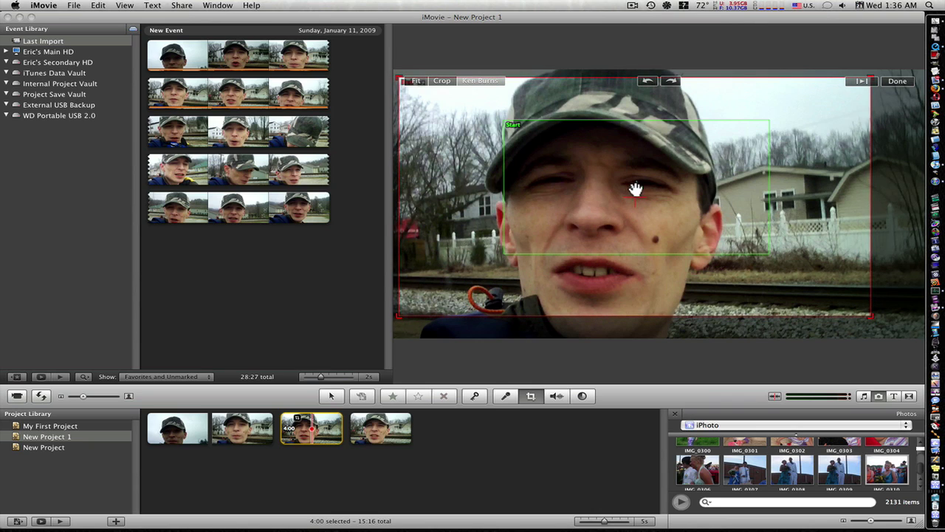
drag(637, 189, 639, 189)
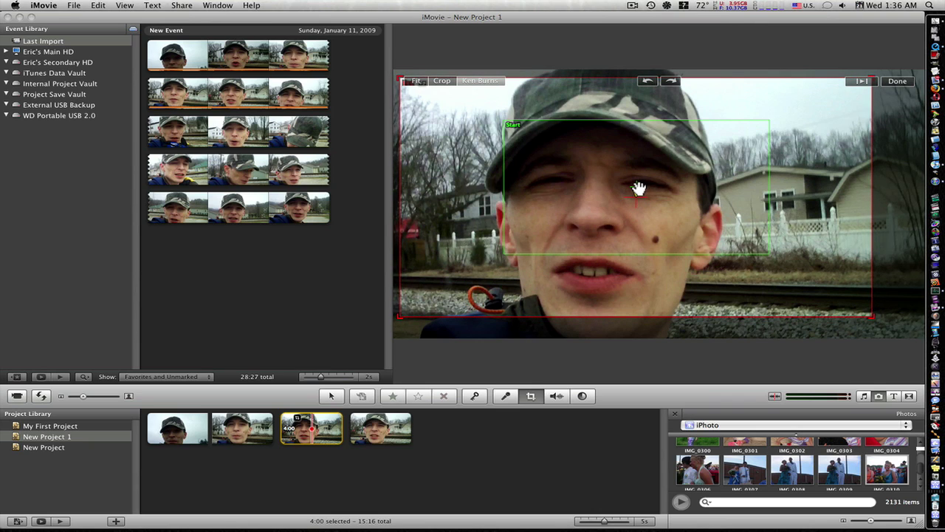
click(897, 81)
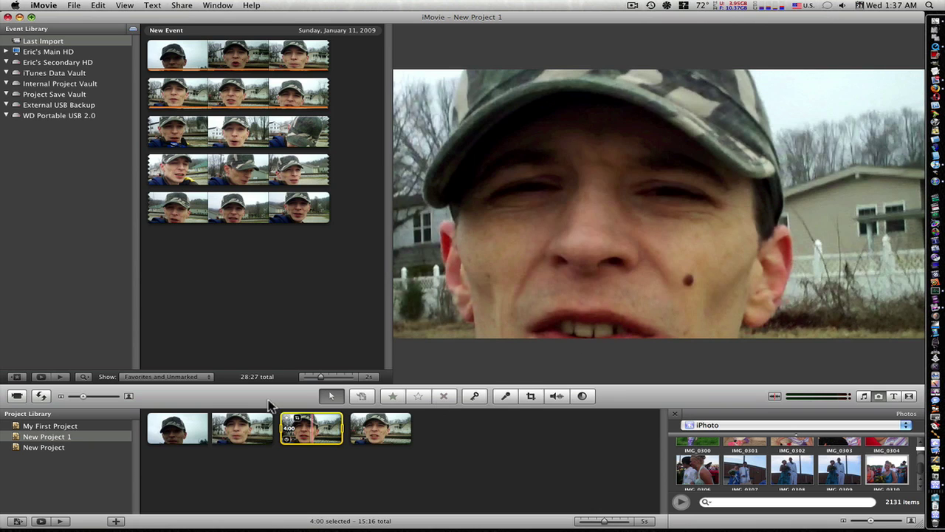
Play the still frame to watch its zoom-out, then reopen Crop/Ken Burns with C.
key(space)
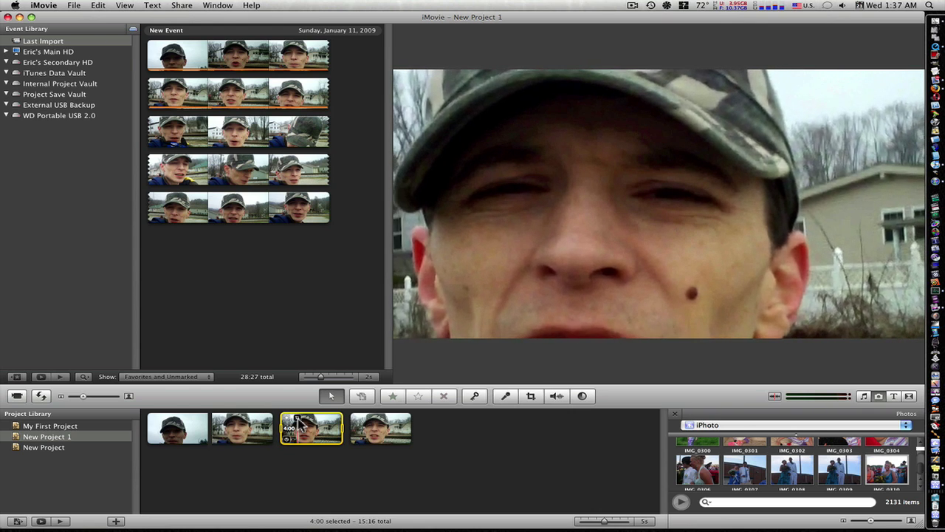
key(c)
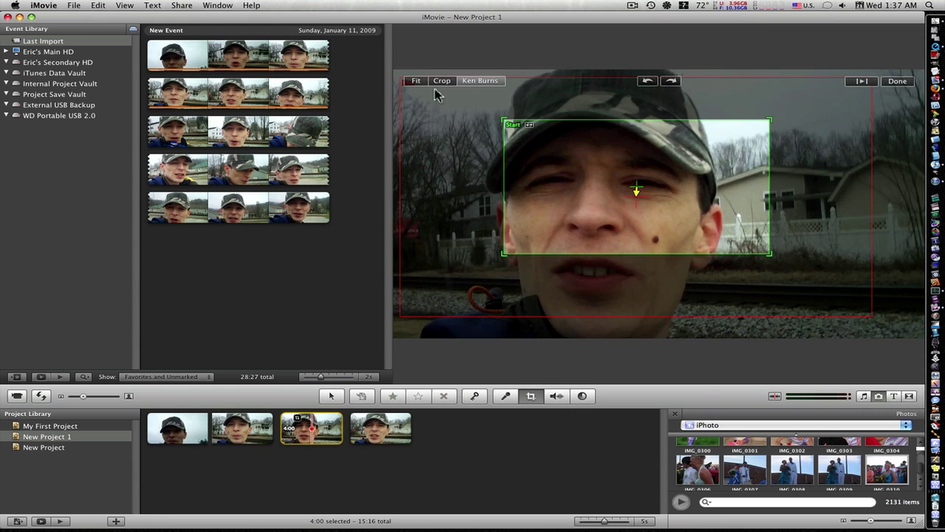
Expand the green Start framing to the full picture, shrink the red End onto the face, then Done.
drag(402, 89, 460, 111)
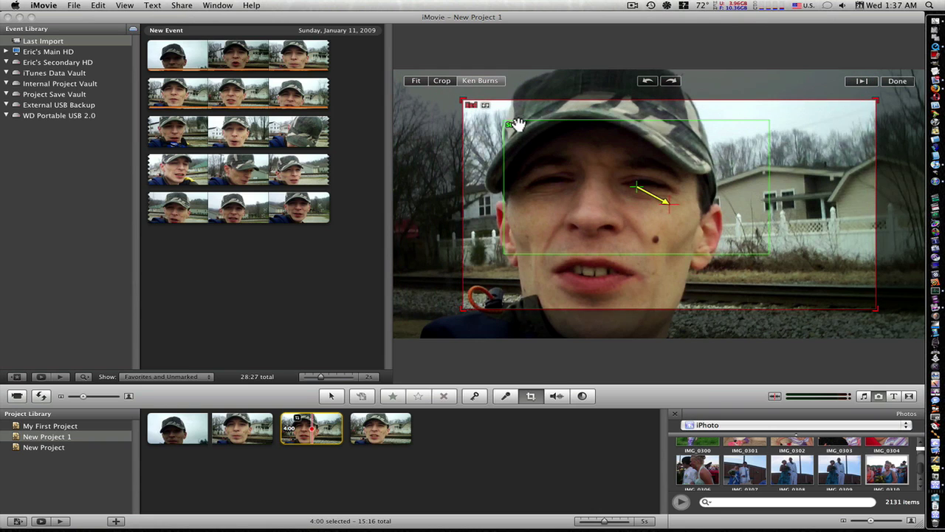
click(517, 130)
drag(511, 125, 367, 53)
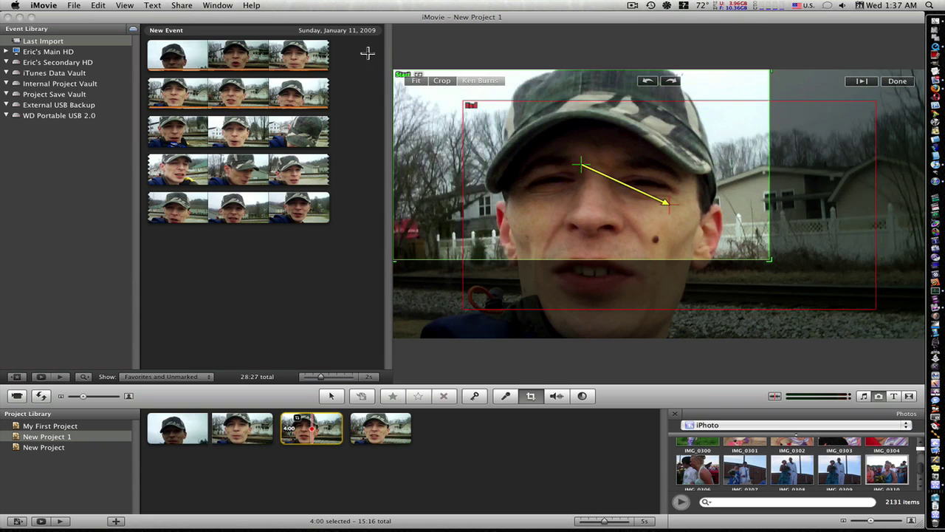
drag(772, 259, 831, 285)
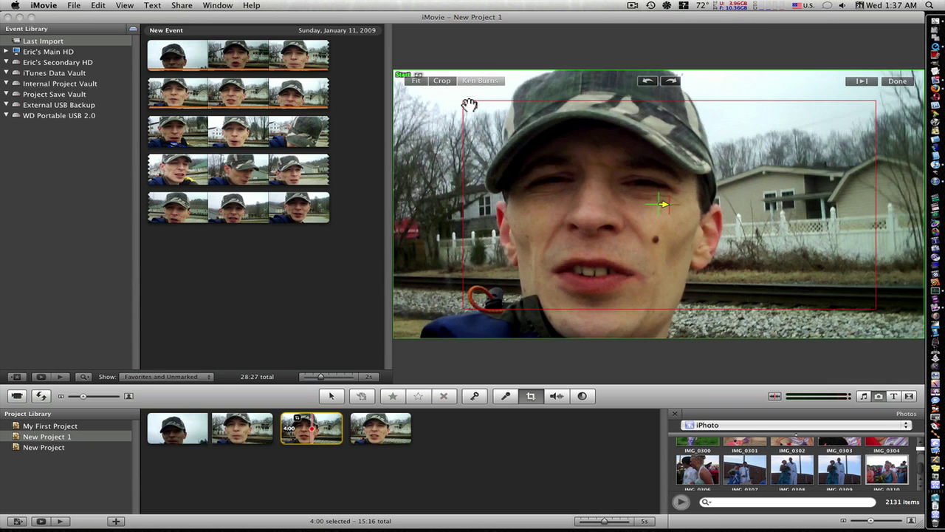
drag(469, 104, 627, 206)
drag(678, 233, 552, 163)
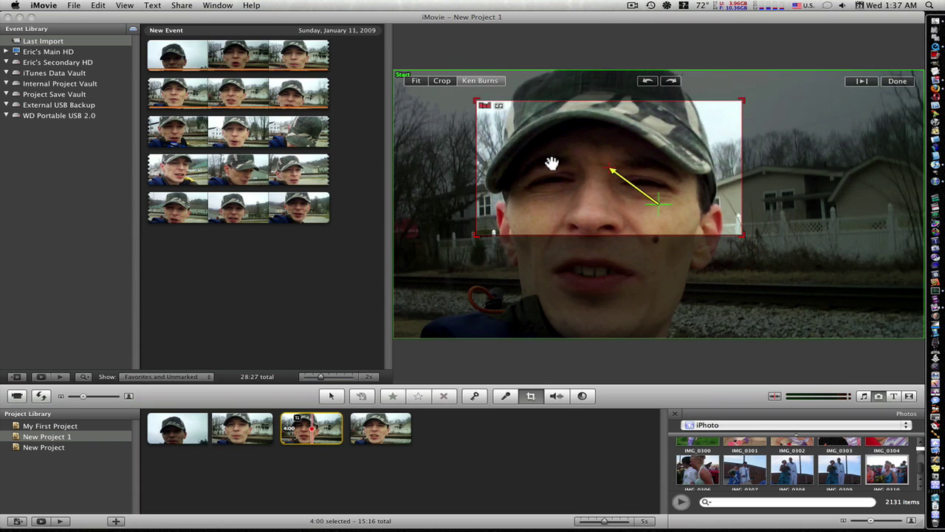
click(896, 81)
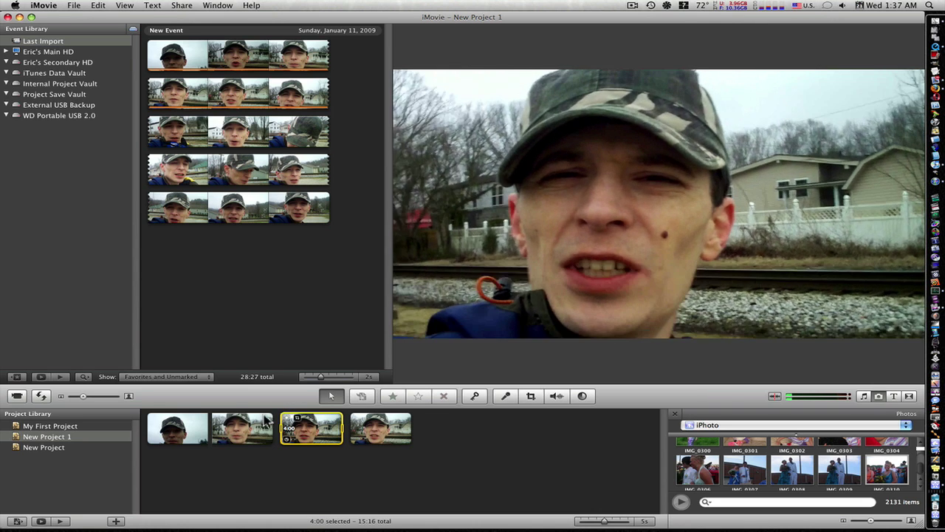
Play back the project, then drag IMG_0310 from the iPhoto browser onto the last clip.
key(space)
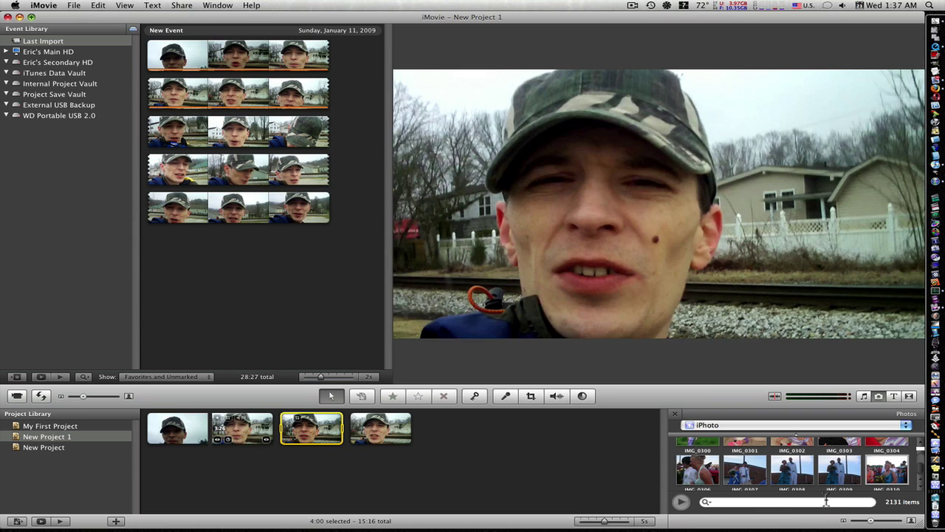
mouse_move(883, 474)
mouse_down()
mouse_move(391, 439)
mouse_move(398, 419)
mouse_up()
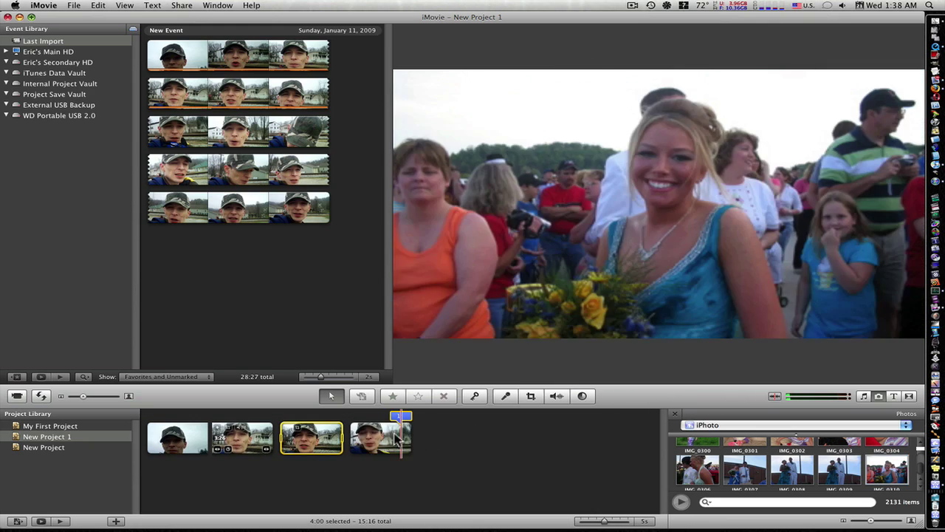